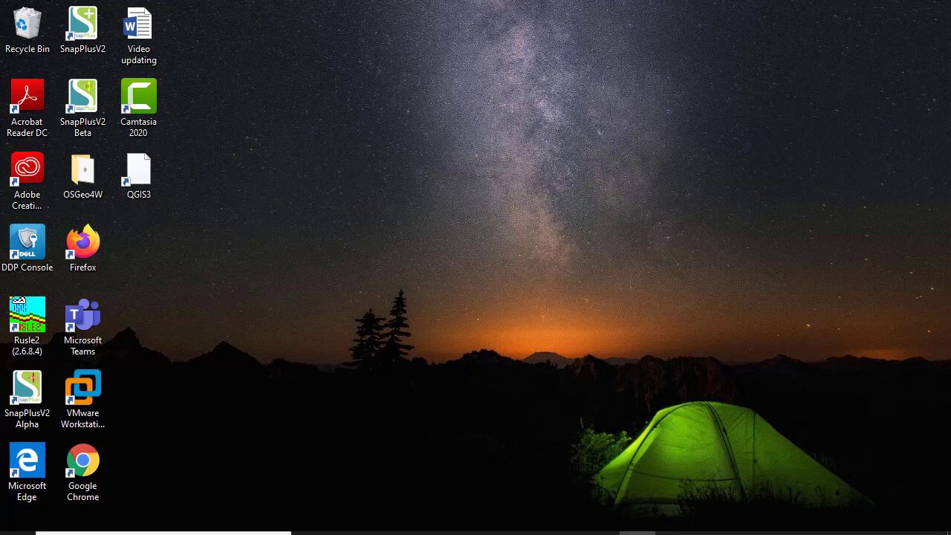
Step: Open File Explorer and go to the OS (C:) drive
left_click(414, 527)
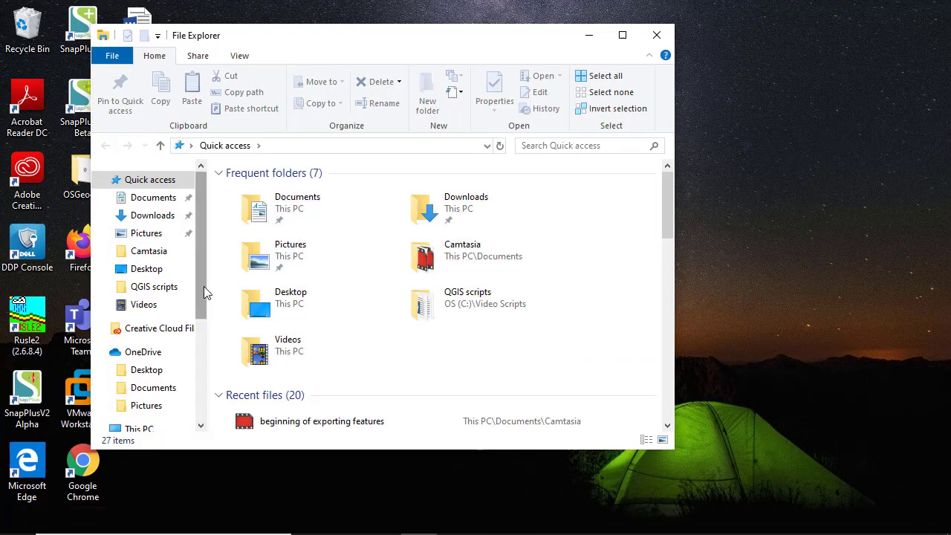
mouse_move(203, 287)
left_mouse_down()
mouse_move(197, 328)
mouse_move(154, 380)
left_mouse_up()
left_click(151, 376)
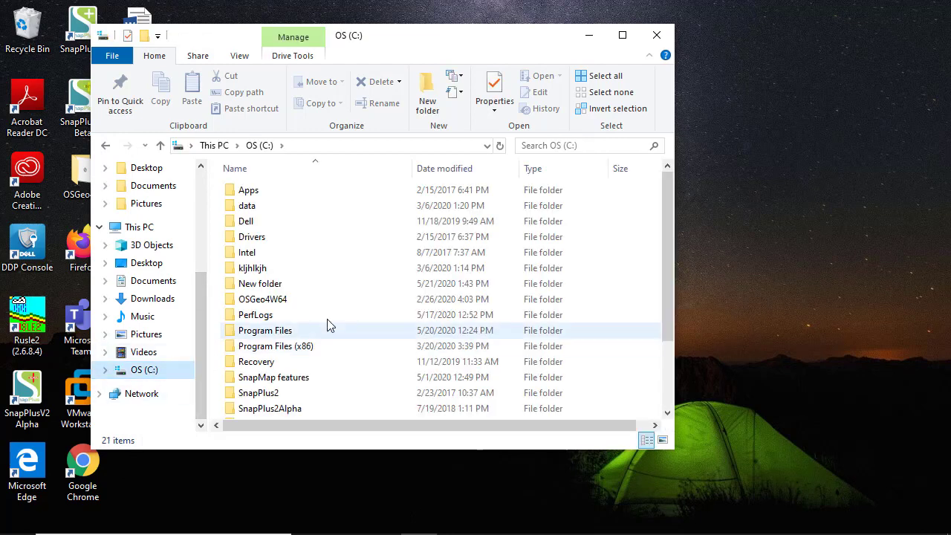
Step: Create a new folder named Shapefiles at the C: drive root
right_click(373, 278)
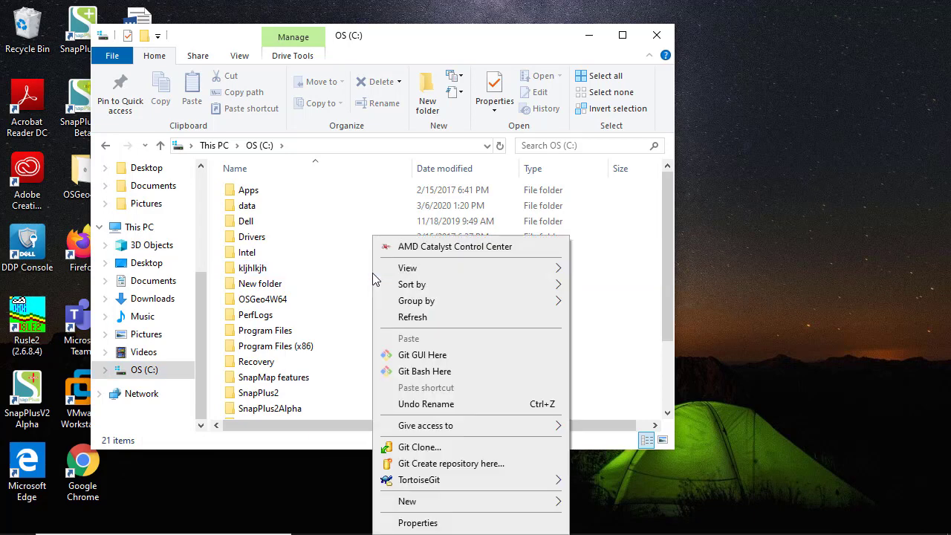
mouse_move(407, 502)
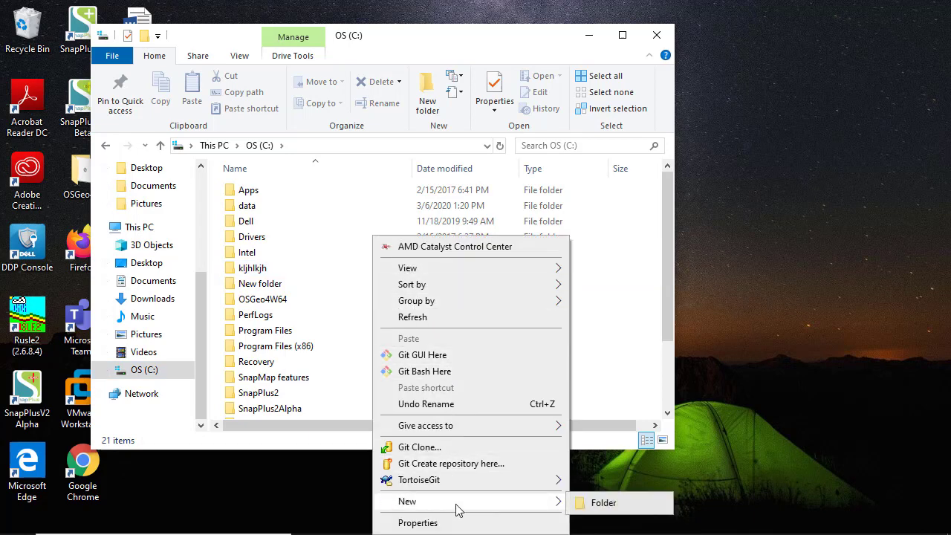
left_click(594, 504)
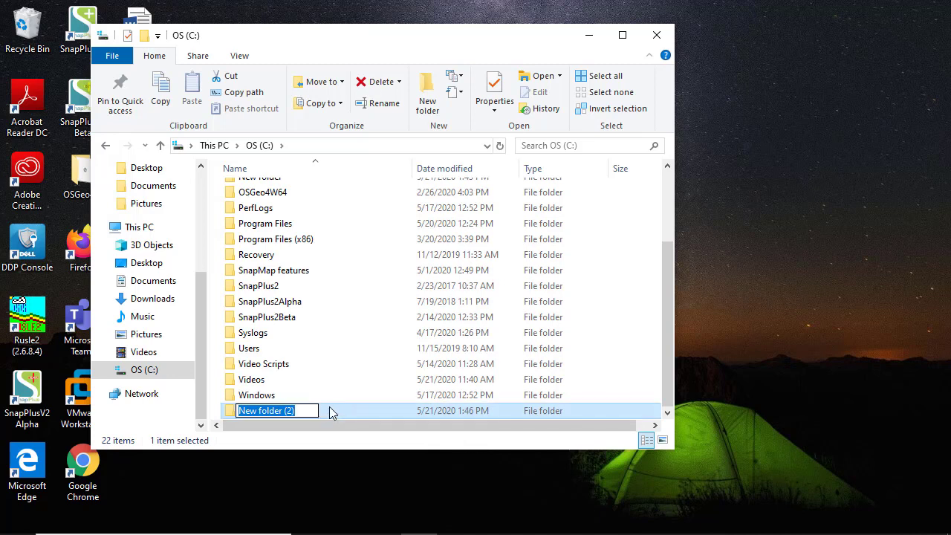
type("S")
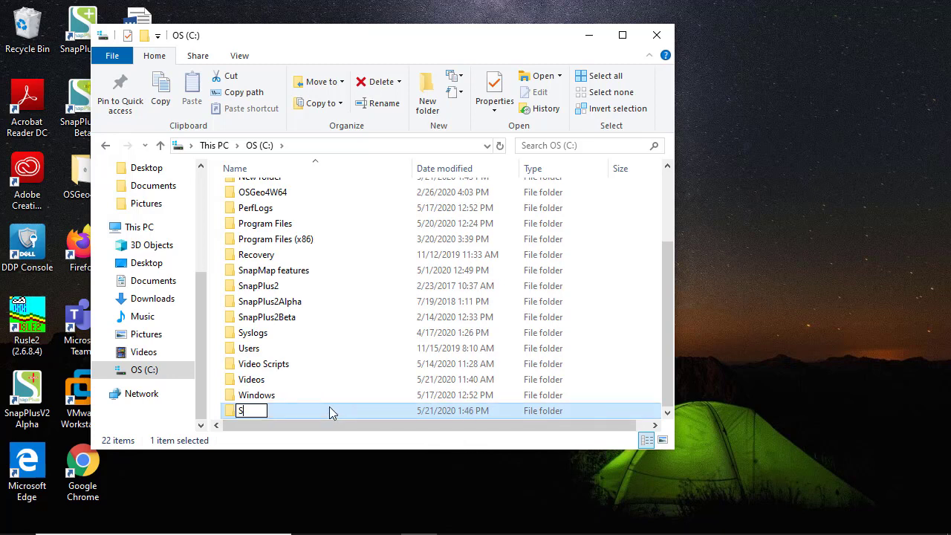
type("hapefiles")
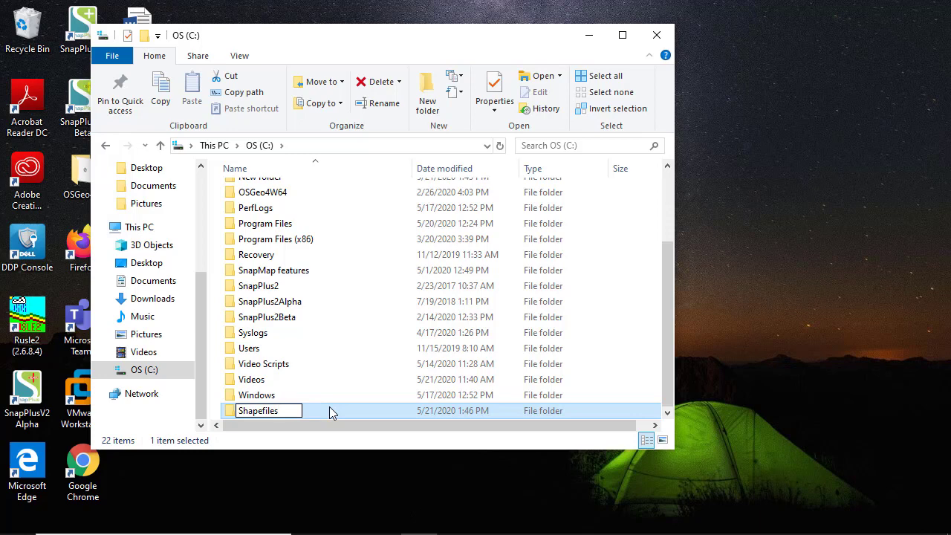
key("Return")
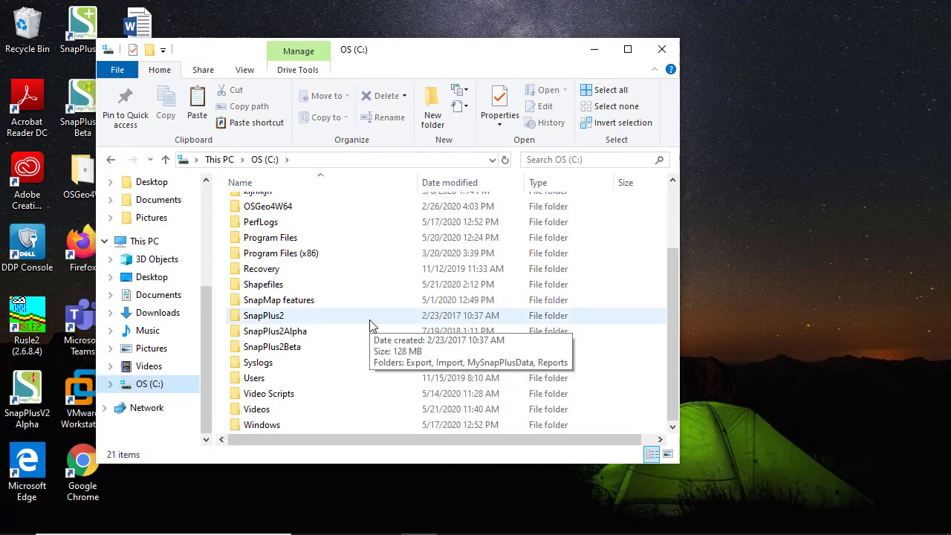
Step: Minimize Explorer, launch SnapPlusV2 and open the Riverside Farm file
left_click(594, 49)
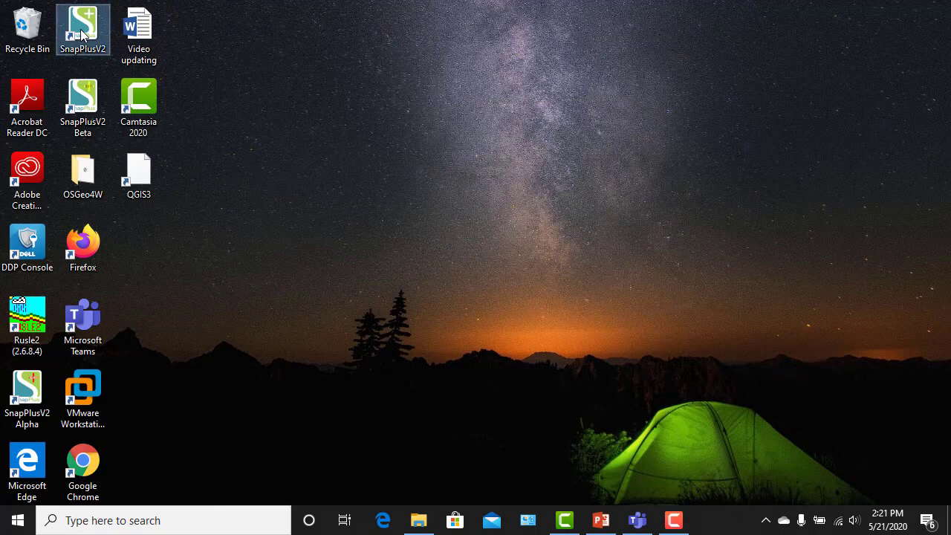
double_click(83, 33)
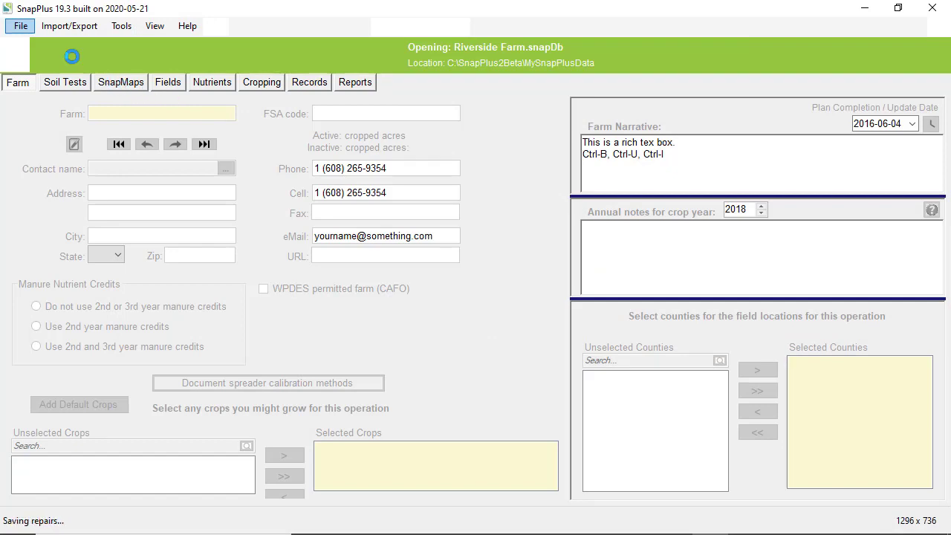
left_click(22, 27)
left_click(40, 41)
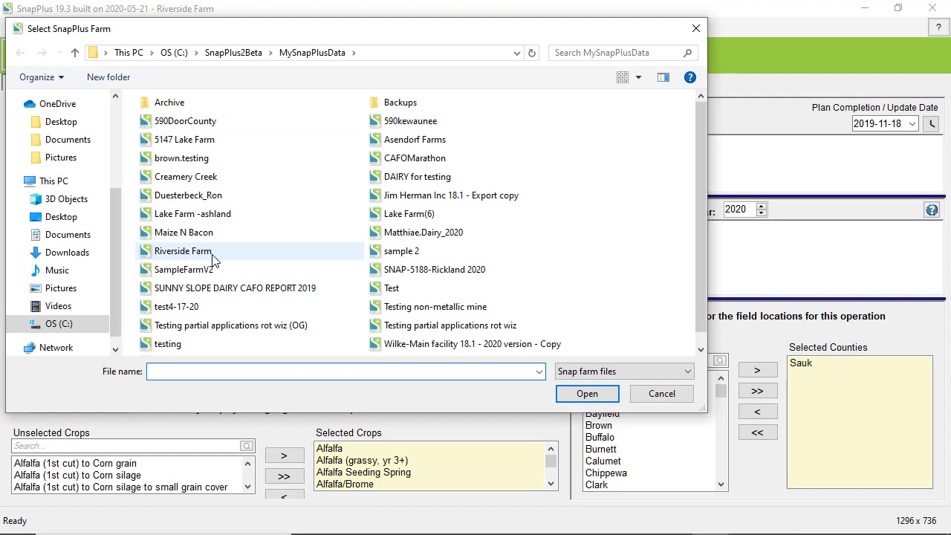
left_click(213, 257)
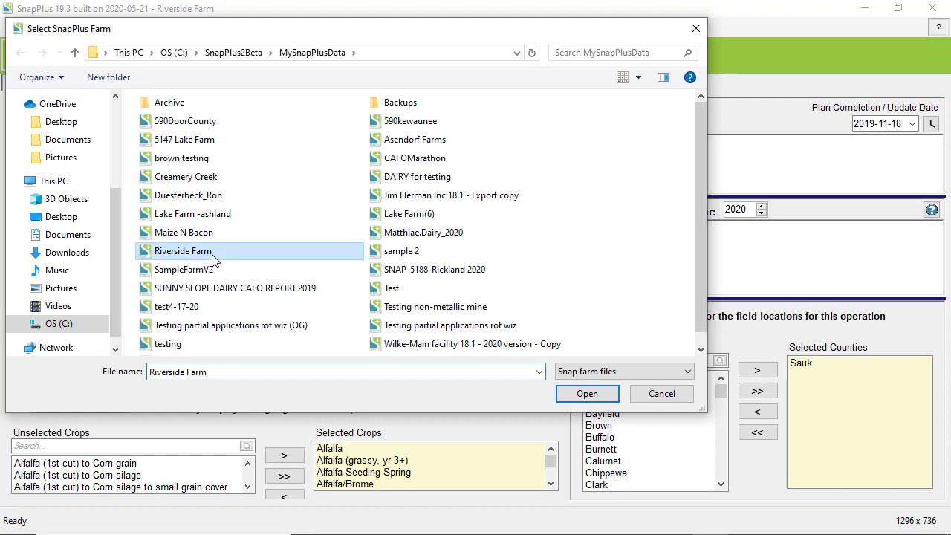
left_click(568, 396)
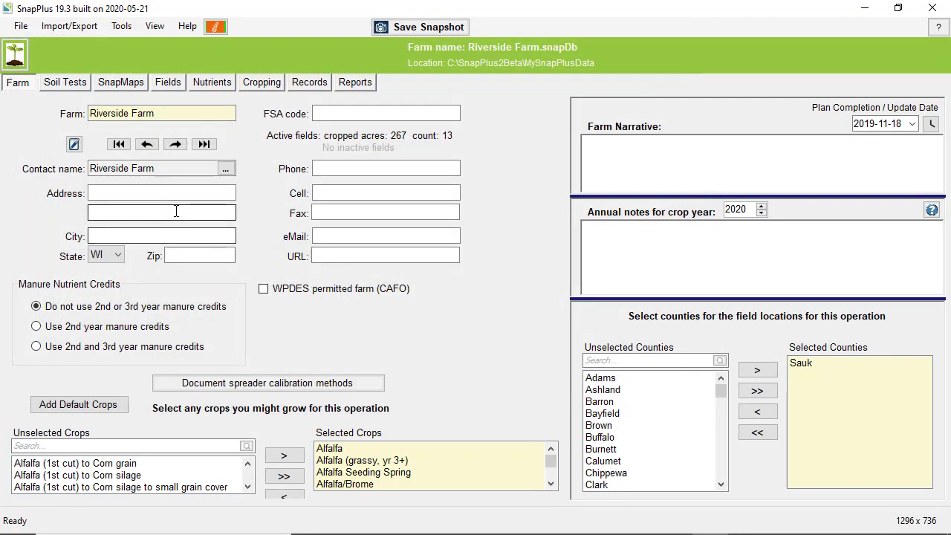
Step: Upload Riverside Farm's fields from the SnapMaps tab and launch the SnapMaps 19 website
left_click(119, 82)
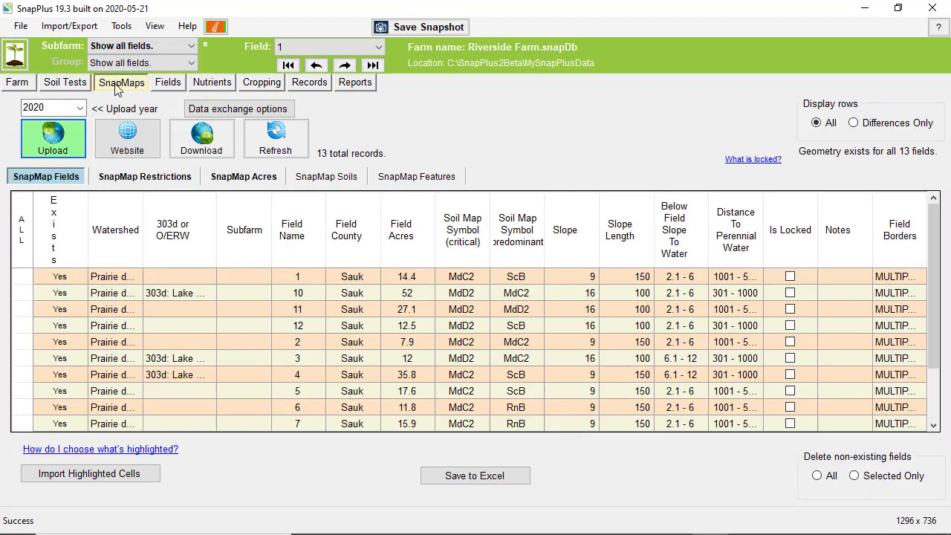
left_click(63, 148)
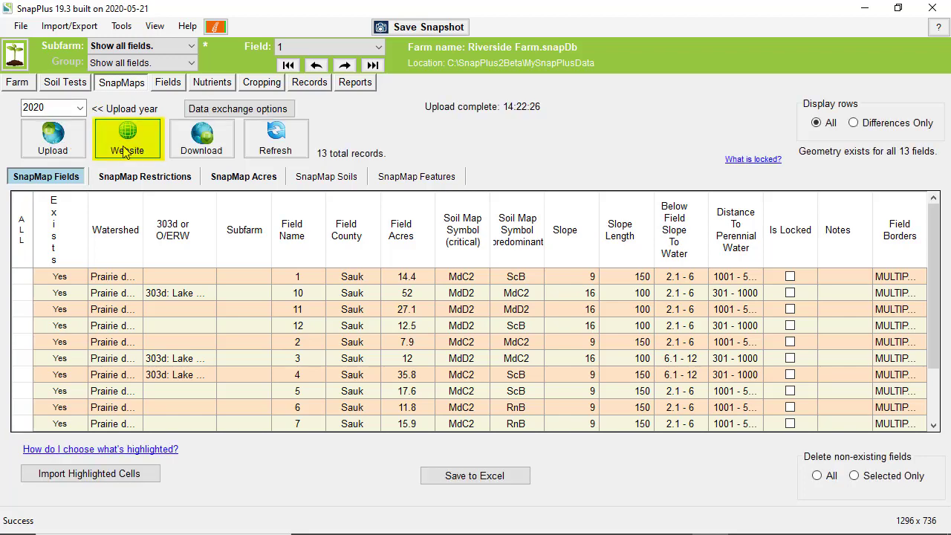
left_click(130, 151)
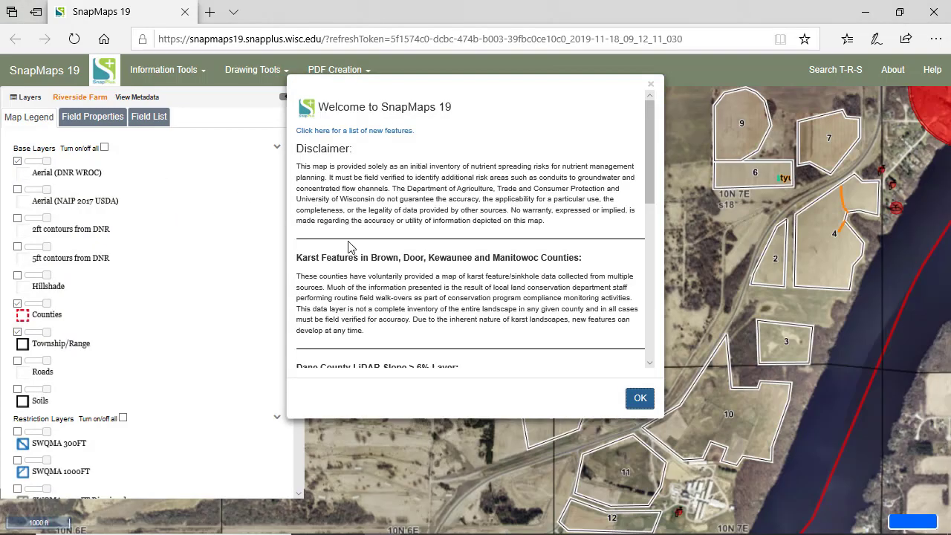
Step: Dismiss the SnapMaps welcome disclaimer and show the Drawing Tools export-to-shapefile choices
left_click(639, 399)
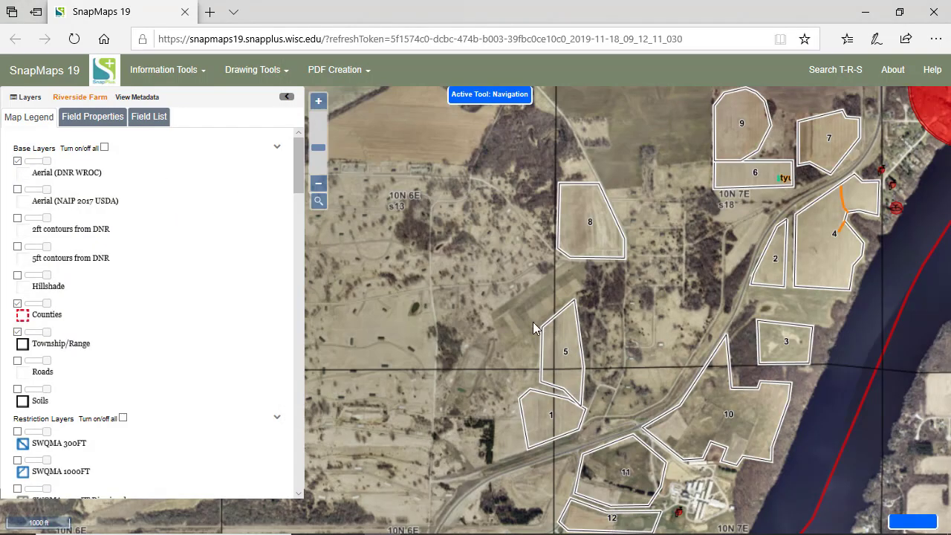
left_click(266, 76)
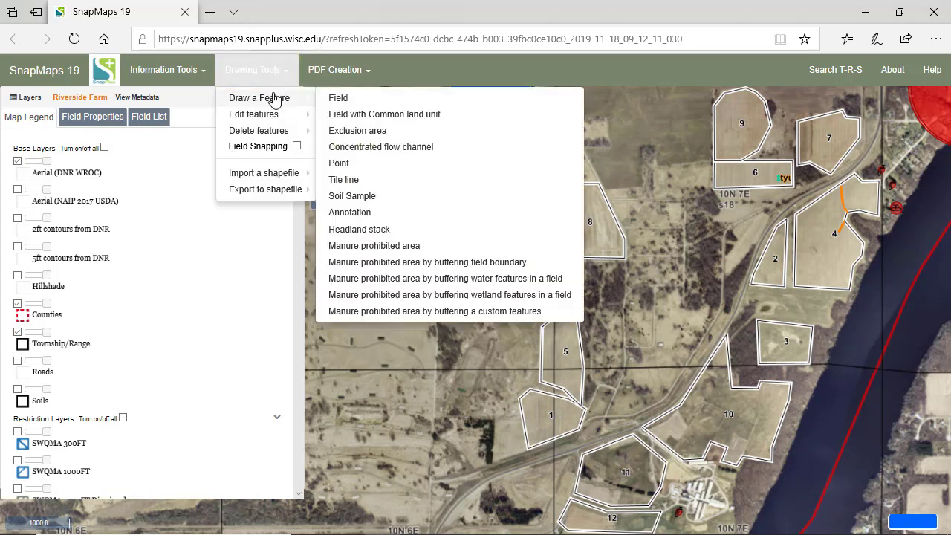
mouse_move(265, 189)
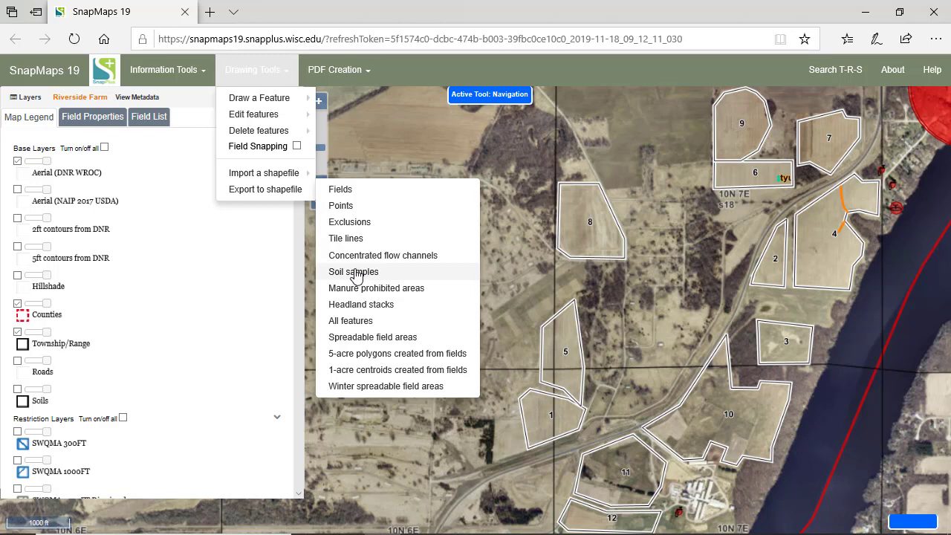
Step: Export All features as a shapefile zip and open the downloaded archive
left_click(365, 323)
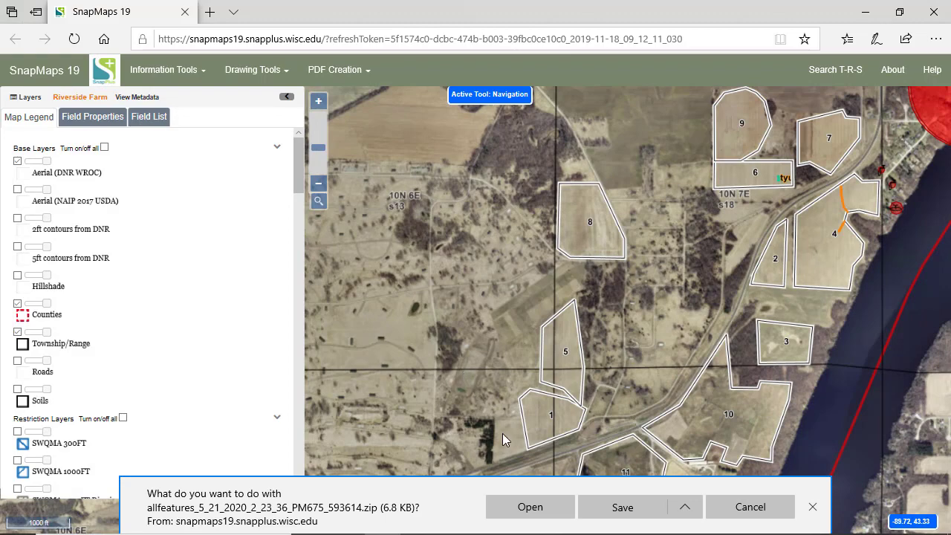
left_click(525, 508)
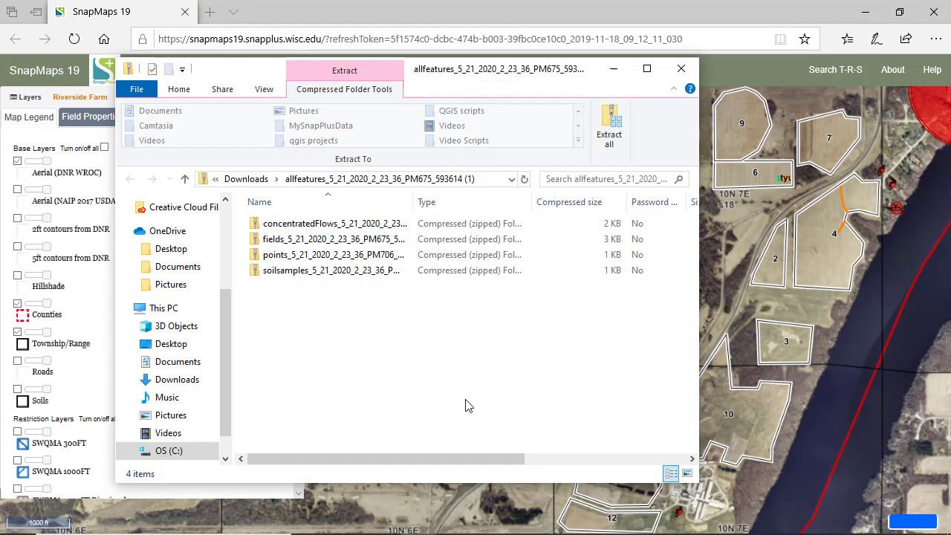
Step: Copy the four zipped shapefile sets (flows, fields, points, soil samples), then go to C:
left_click(349, 226)
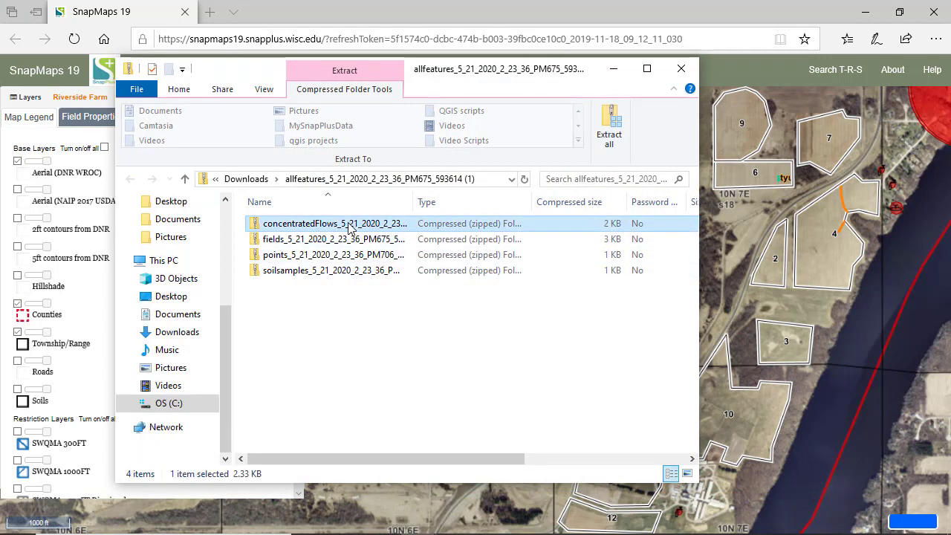
left_click(334, 270, "shift")
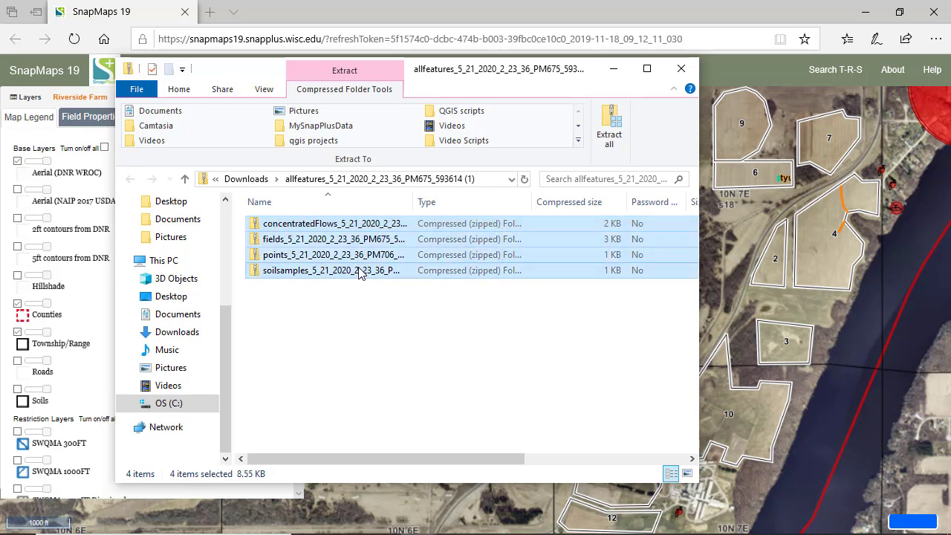
right_click(361, 255)
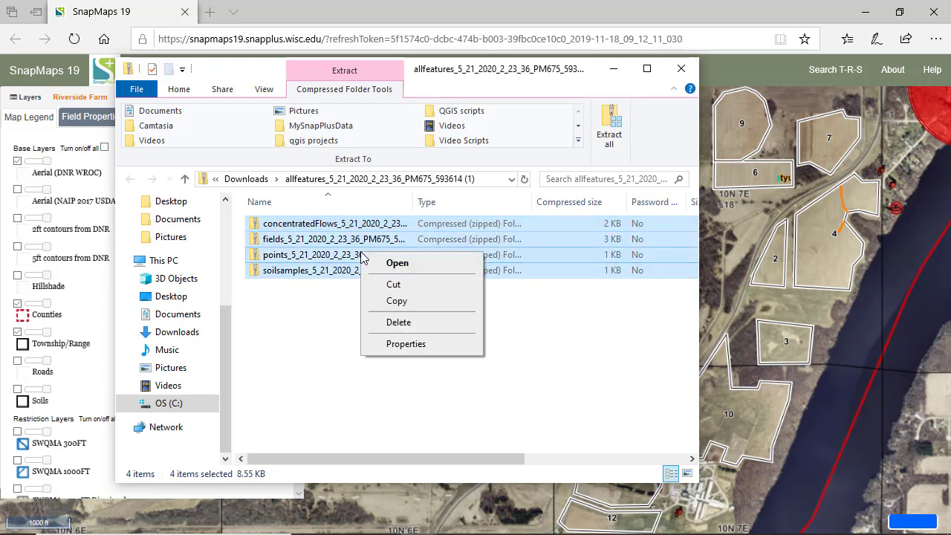
left_click(394, 301)
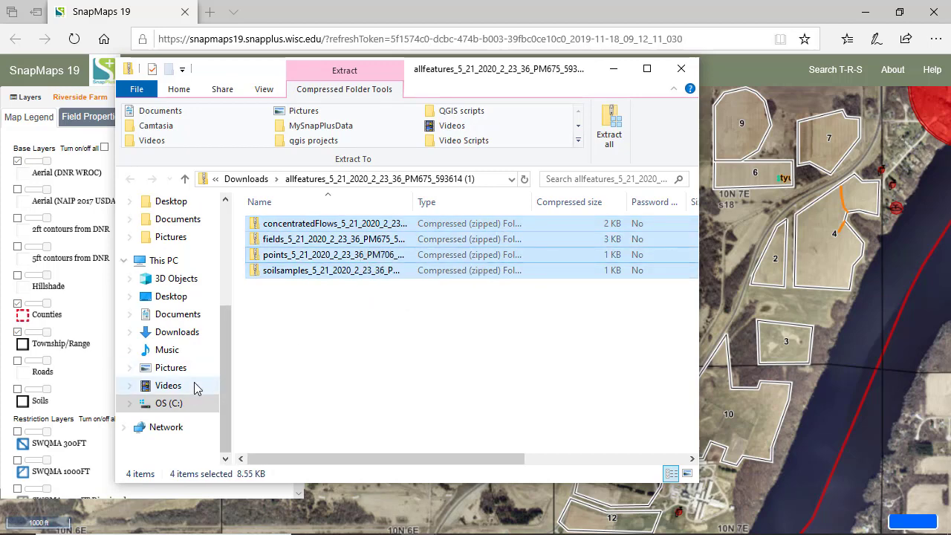
left_click(176, 405)
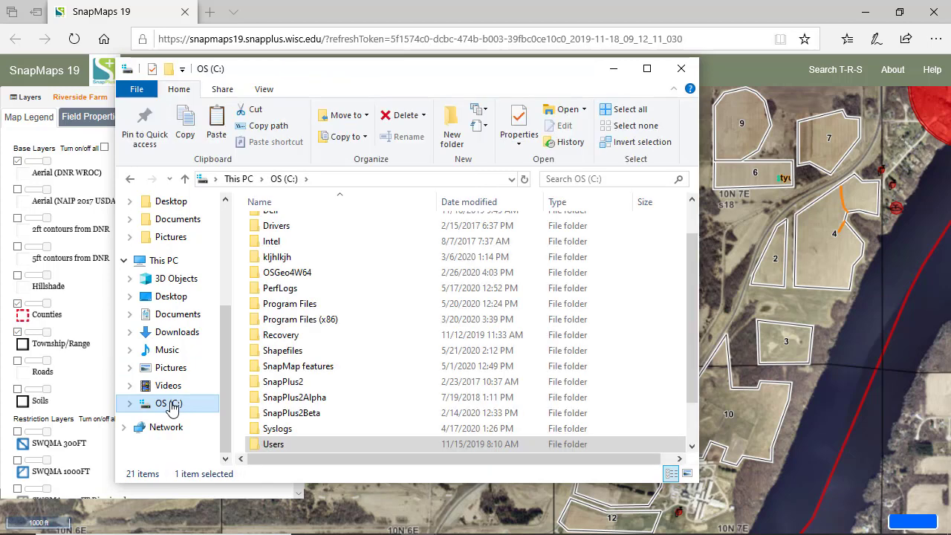
Step: Paste the four zips into C:\Shapefiles, then minimize Explorer and the browser
double_click(288, 350)
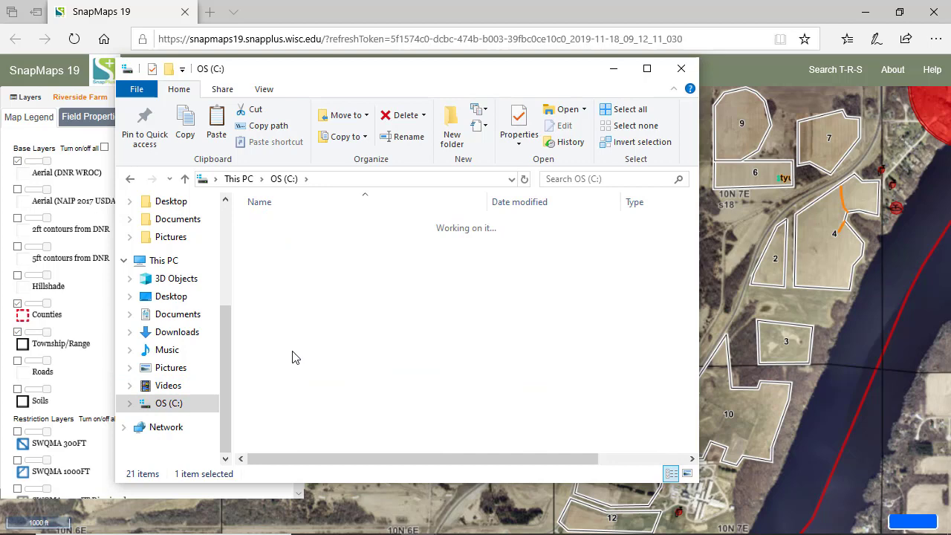
right_click(308, 279)
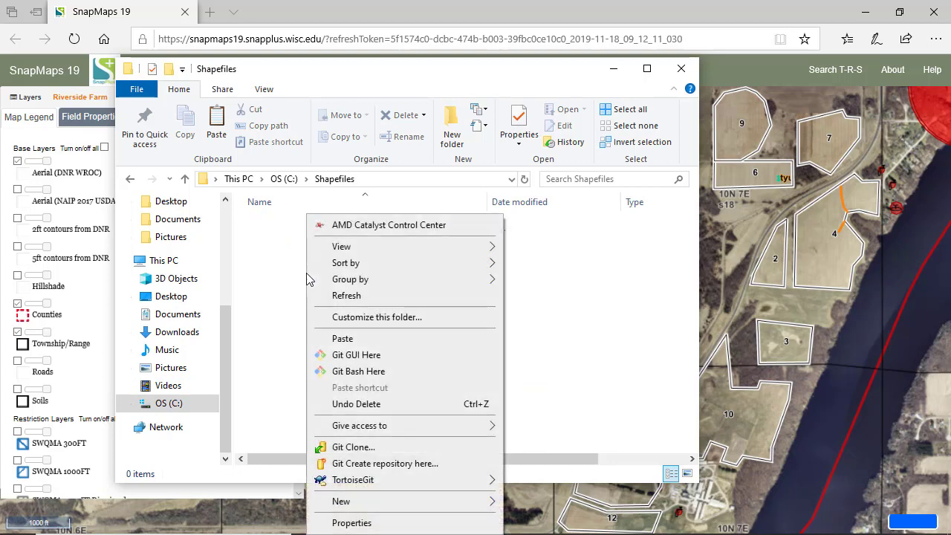
left_click(345, 340)
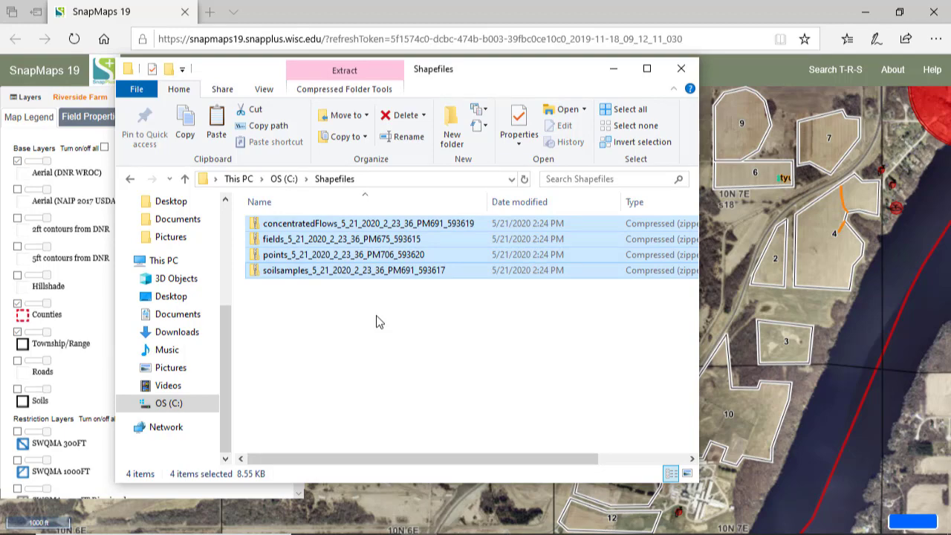
left_click(613, 68)
left_click(865, 10)
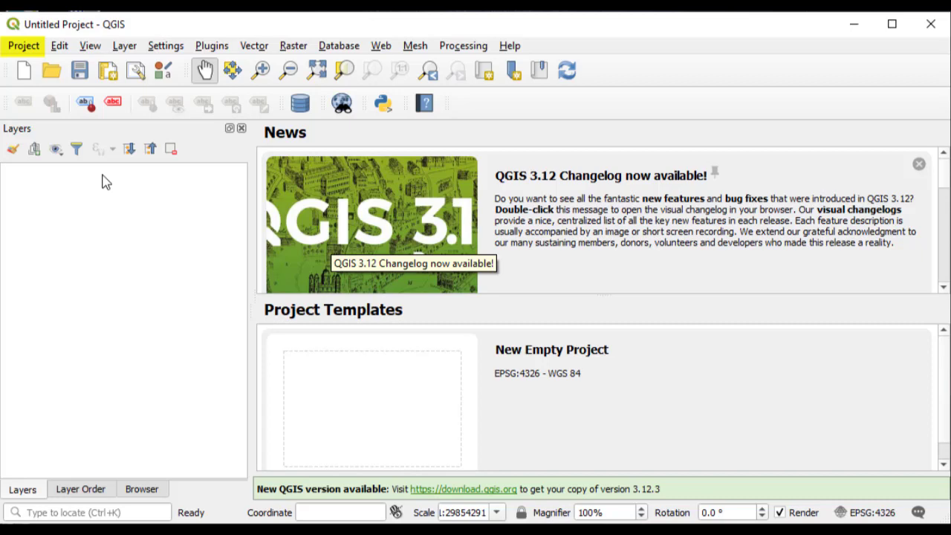
Step: Create a new blank QGIS project from the Project menu
left_click(23, 45)
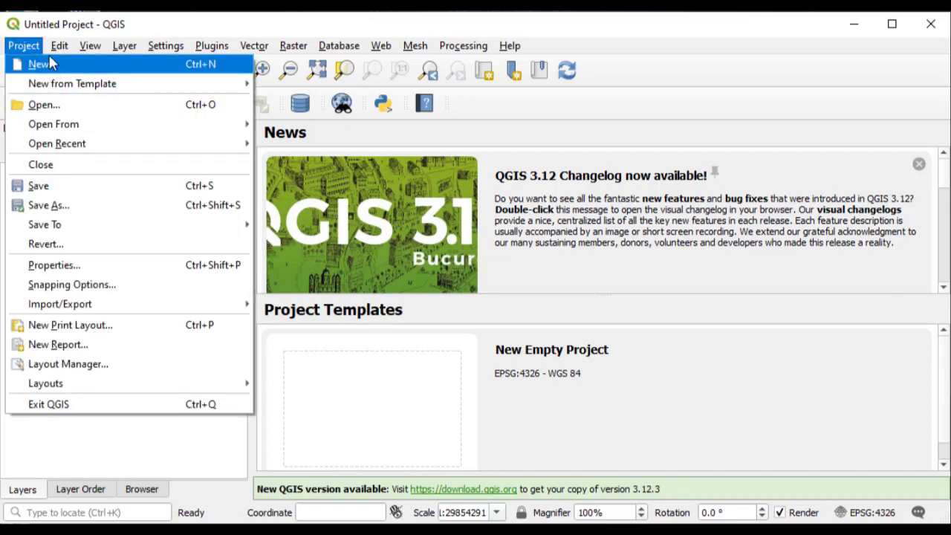
left_click(45, 65)
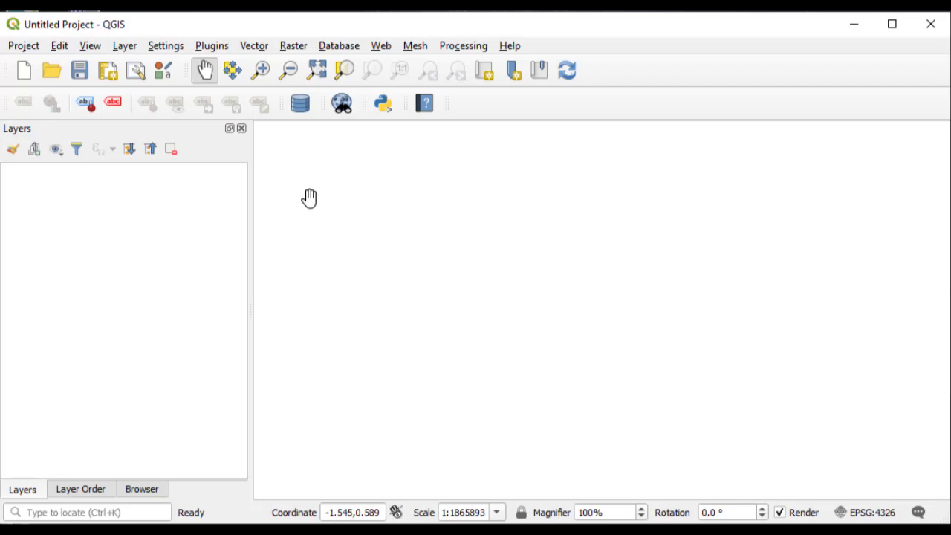
Step: Add the Google Satellite XYZ tile layer as a base map
left_click(122, 49)
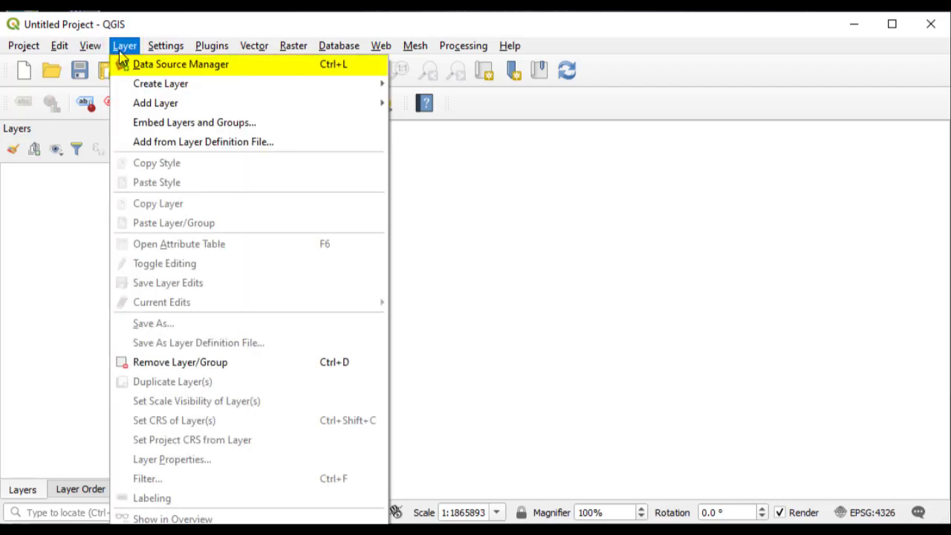
left_click(145, 67)
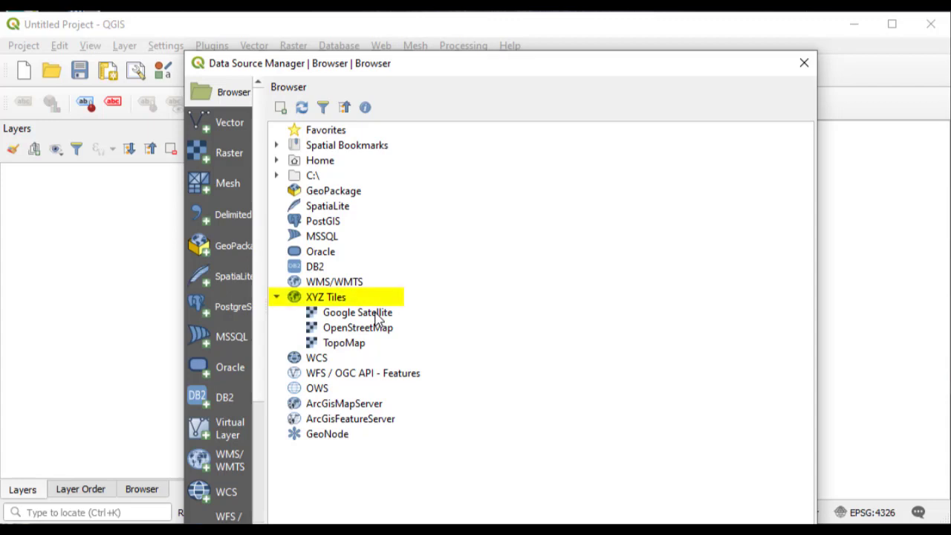
double_click(376, 314)
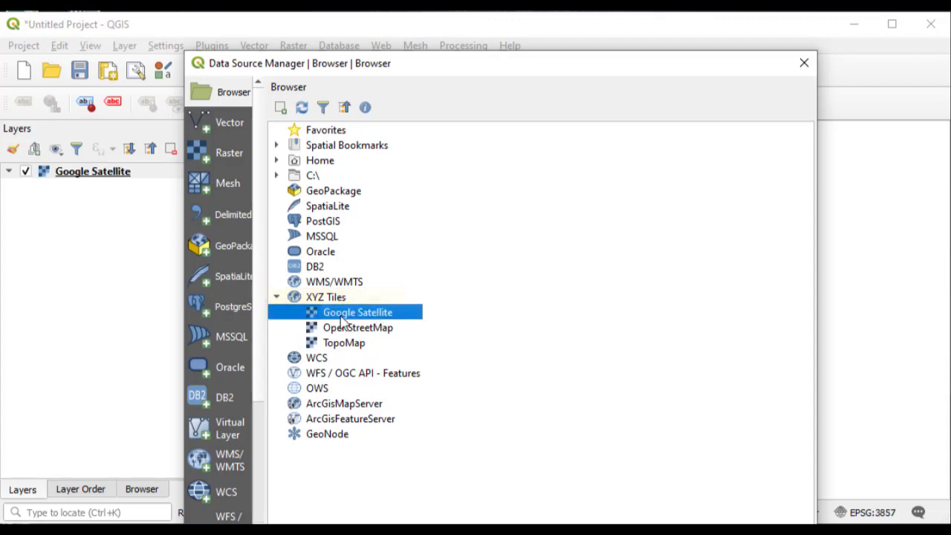
Step: Add the concentratedFlows, fields, points and soilsamples shapefiles from the C:\Shapefiles zips
left_click(276, 176)
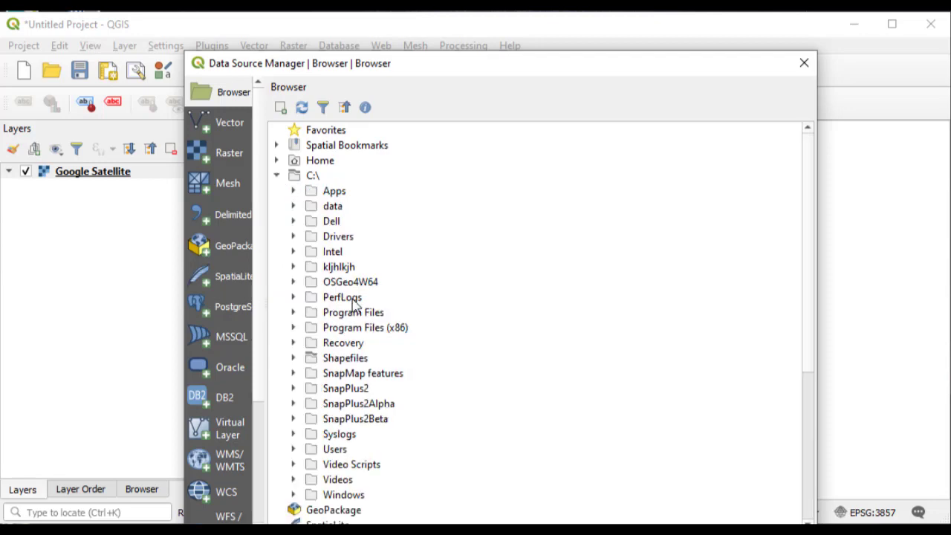
left_click(295, 357)
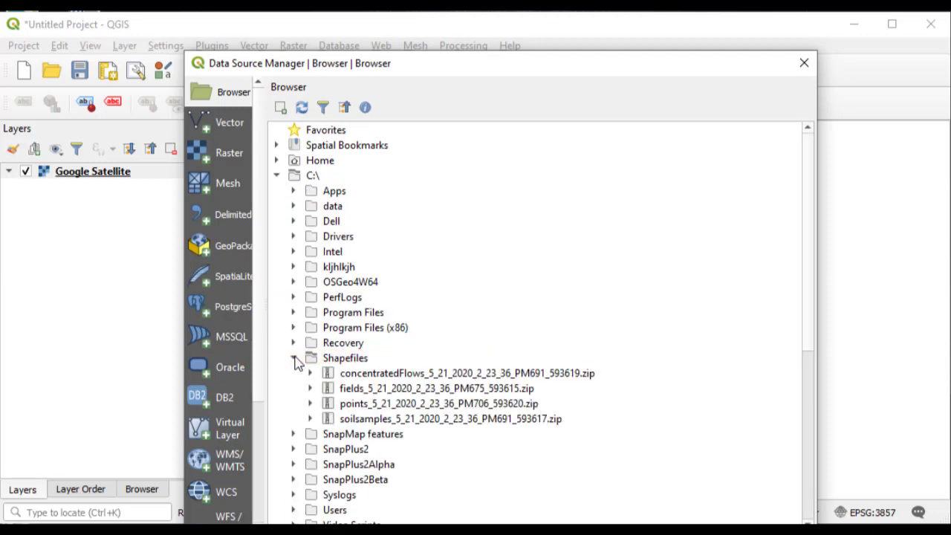
left_click(310, 373)
double_click(342, 388)
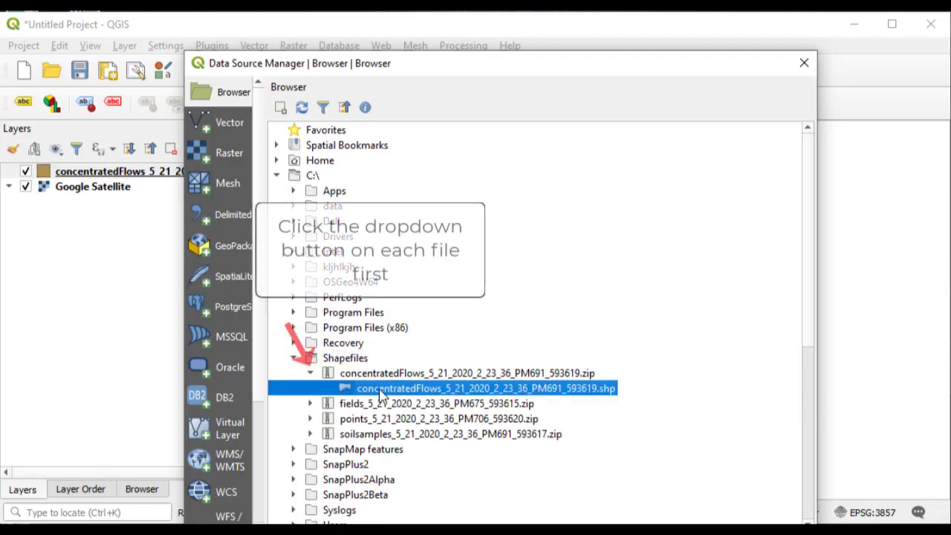
left_click(310, 403)
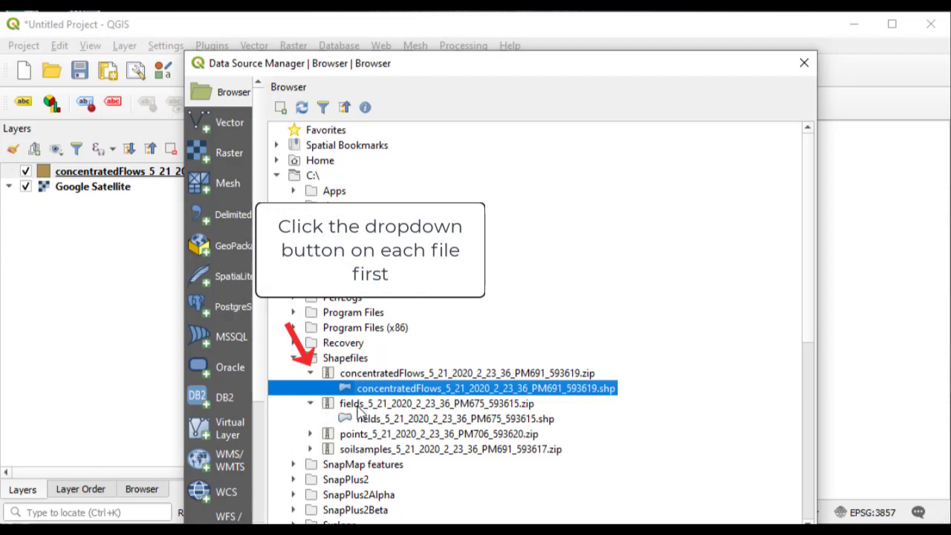
double_click(374, 418)
left_click(310, 434)
double_click(315, 448)
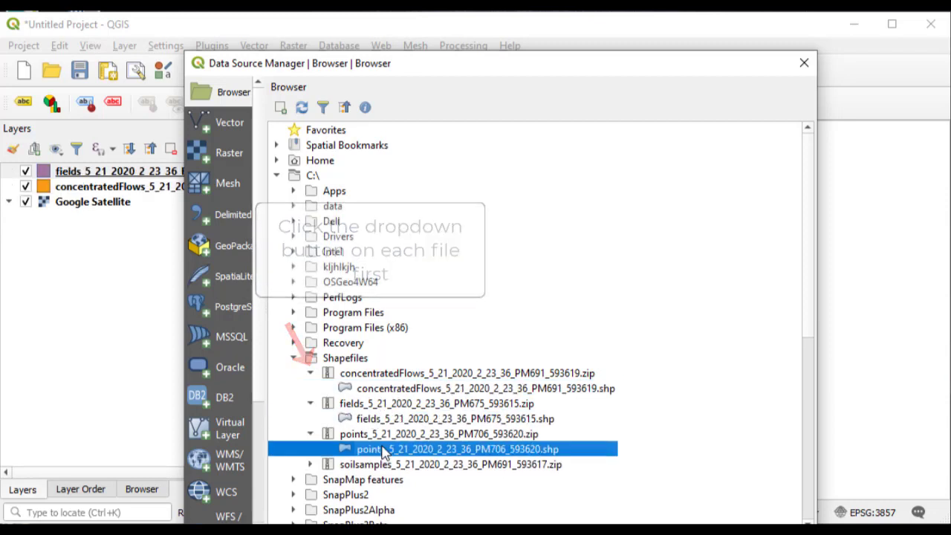
left_click(310, 464)
double_click(363, 479)
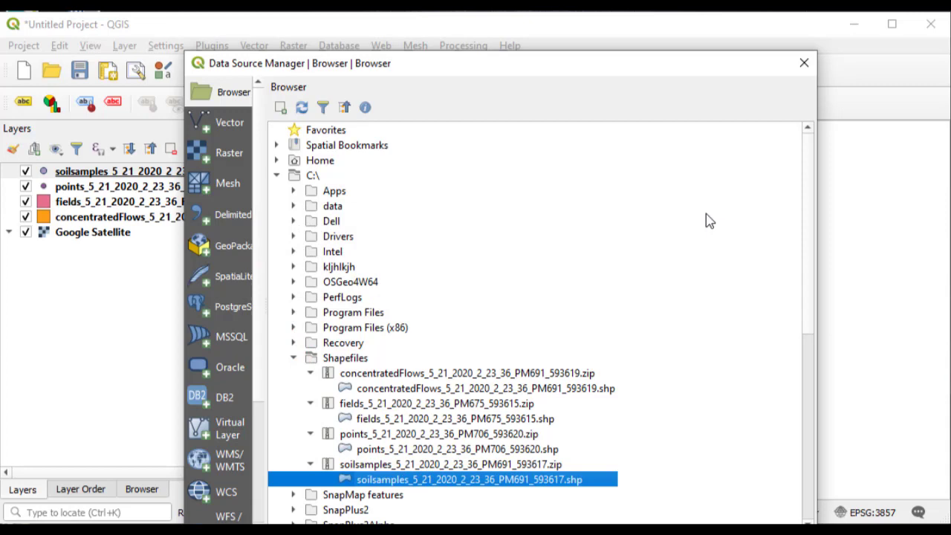
Step: Close the Data Source Manager and zoom from the world view to the riverside field polygons
left_click(803, 63)
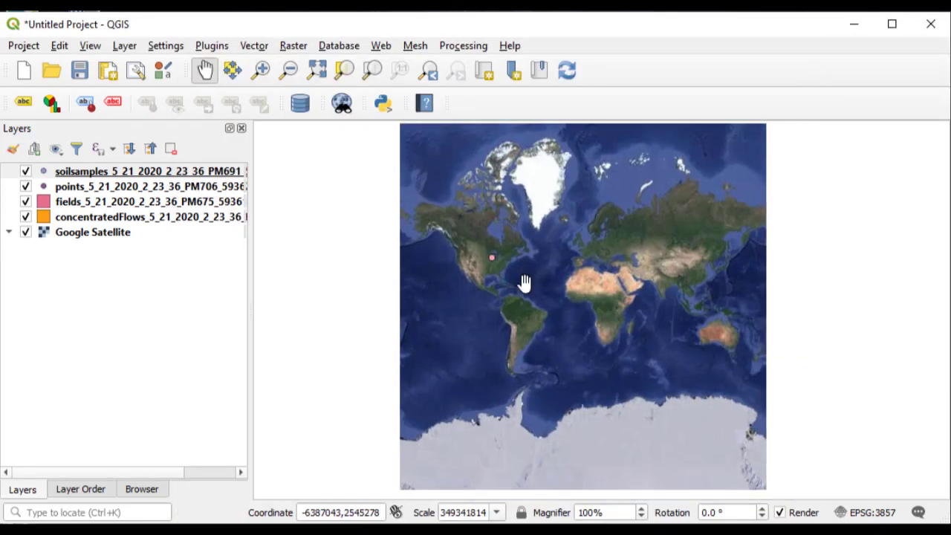
left_click(264, 74)
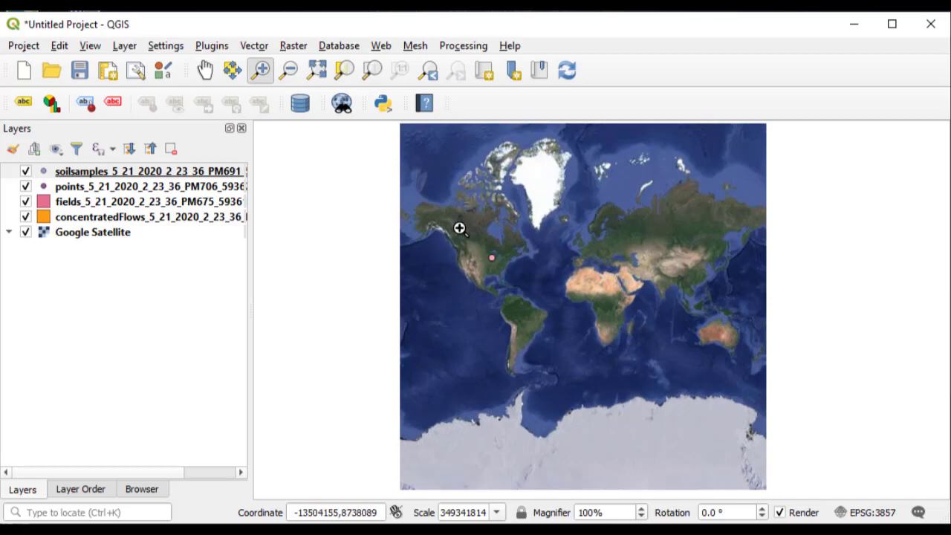
left_click_drag(472, 245, 522, 286)
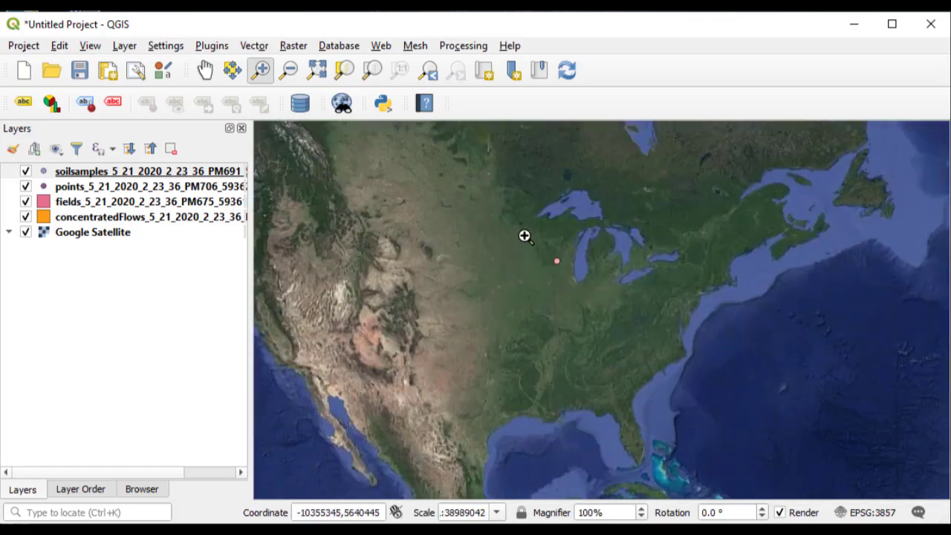
left_click(524, 236)
mouse_move(452, 237)
left_mouse_down()
mouse_move(572, 307)
mouse_move(450, 226)
left_mouse_up()
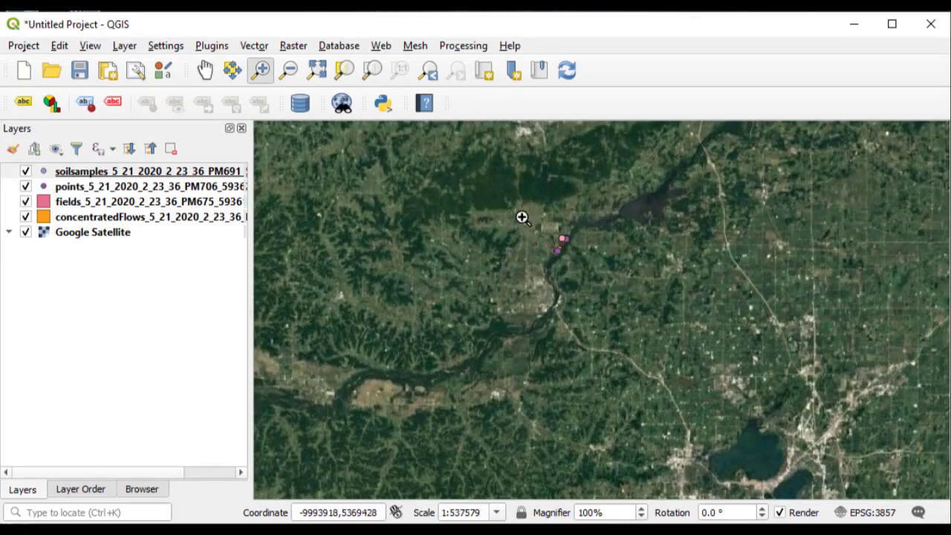
left_click_drag(522, 217, 542, 244)
left_click_drag(414, 237, 380, 213)
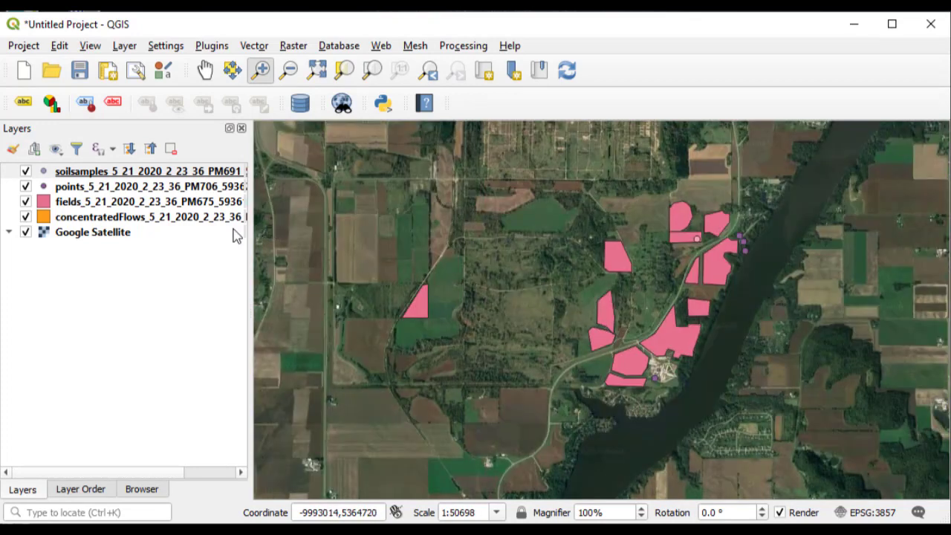
mouse_move(92, 232)
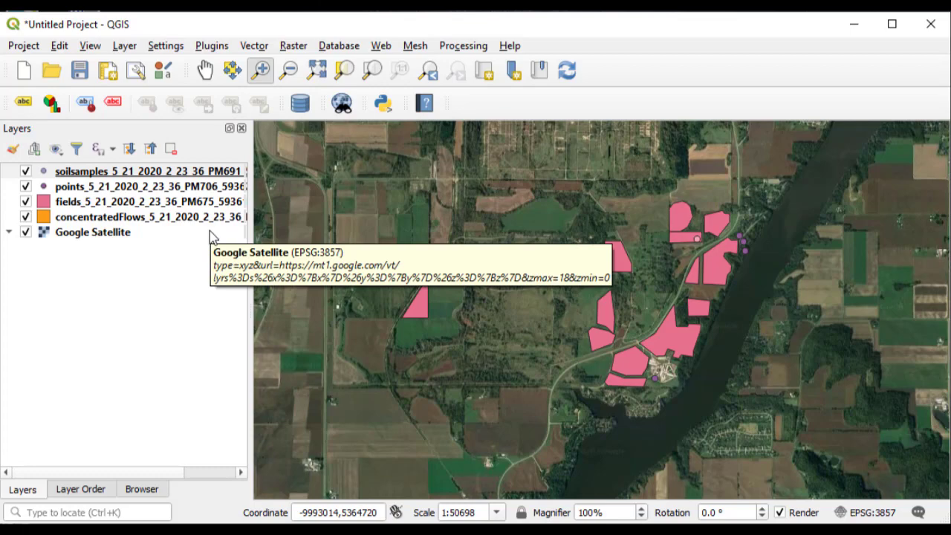
Step: Rename the concentratedFlows and fields layers to 'Concentrated flow channels' and 'fields'
right_click(159, 219)
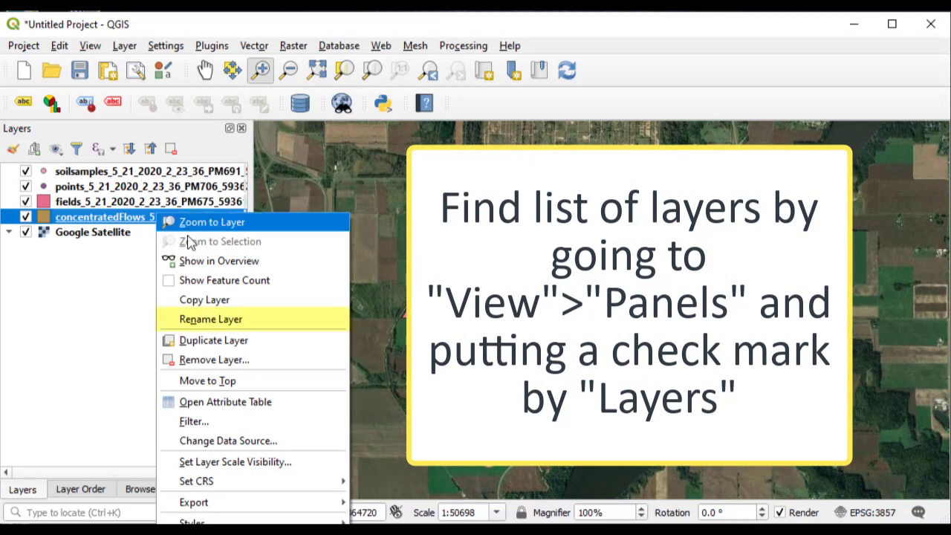
left_click(223, 319)
type("Con")
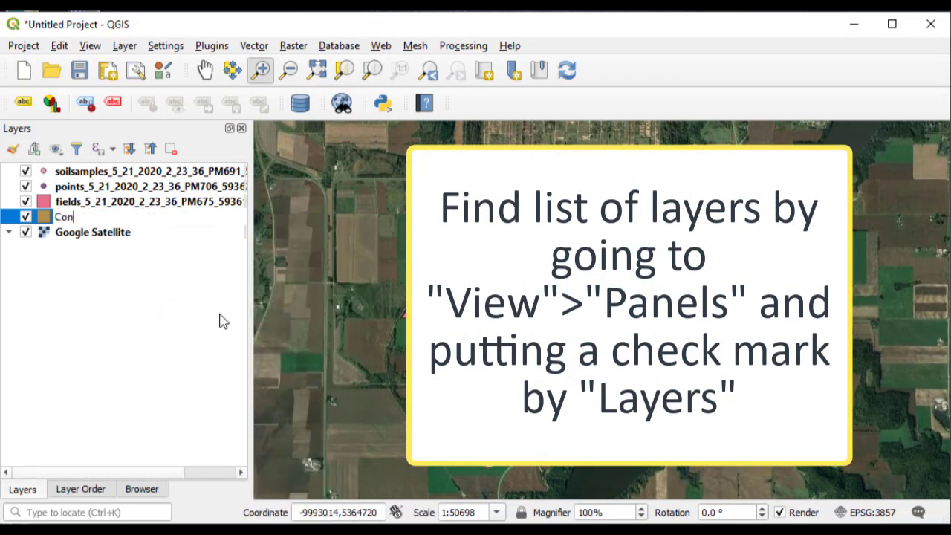
type("centrated f")
type("low channels")
right_click(182, 202)
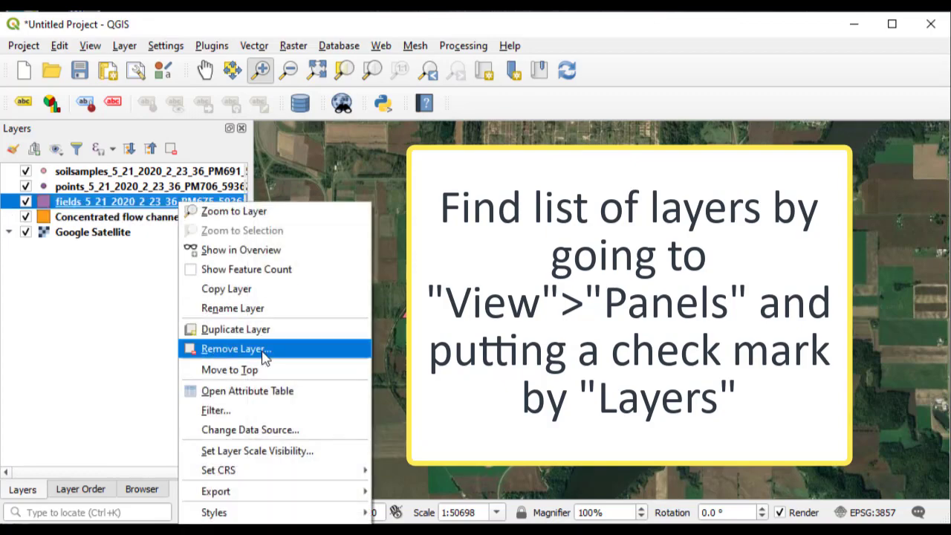
left_click(223, 308)
type("fields")
left_click(148, 191)
Step: Rename the points and soilsamples layers to 'points' and 'soil samples'
right_click(149, 190)
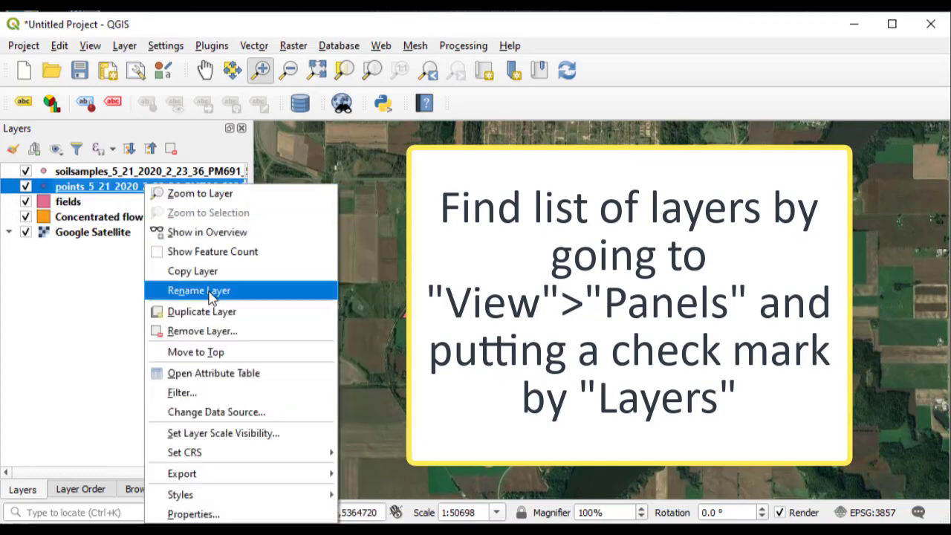
left_click(216, 289)
type("points")
key("Return")
right_click(165, 174)
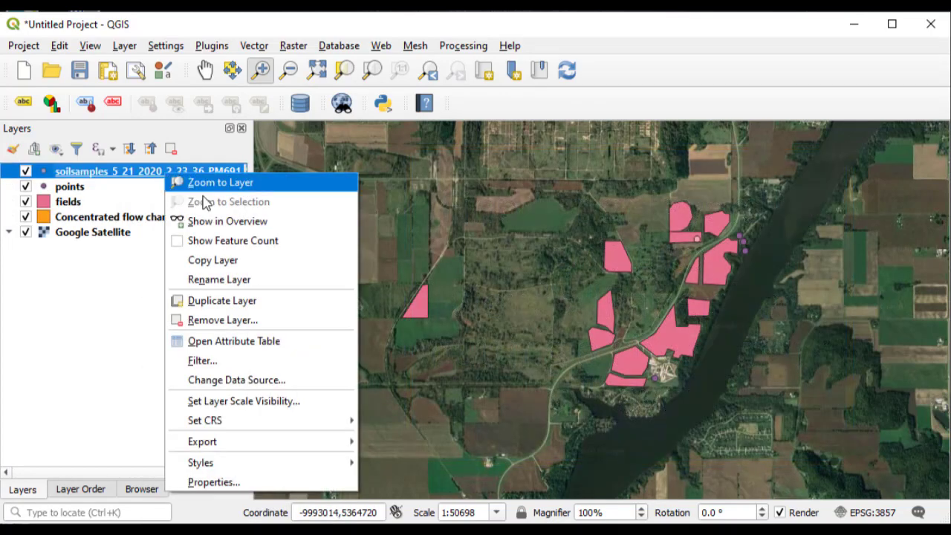
left_click(245, 279)
type("soil samples")
key("Return")
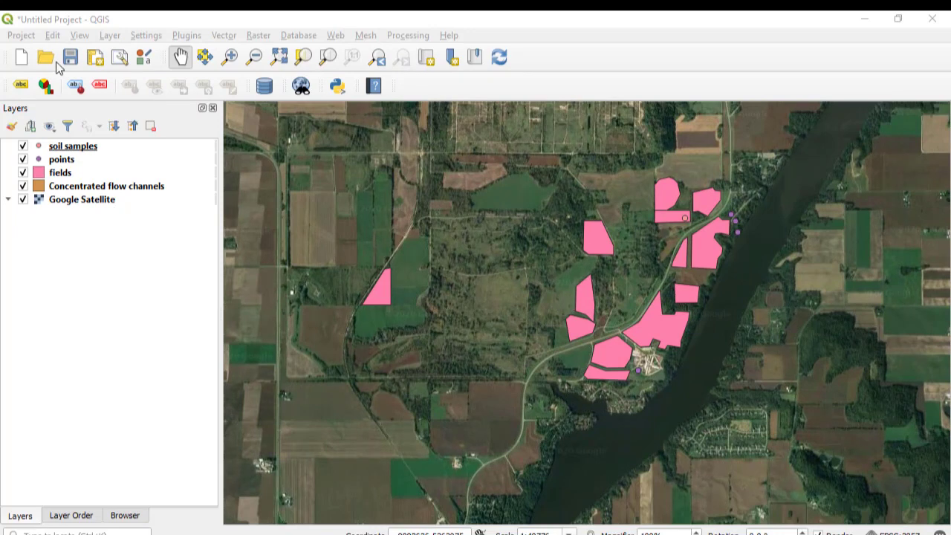
Step: Start saving the project to a new file named 'testing' in the qgis projects folder
left_click(28, 35)
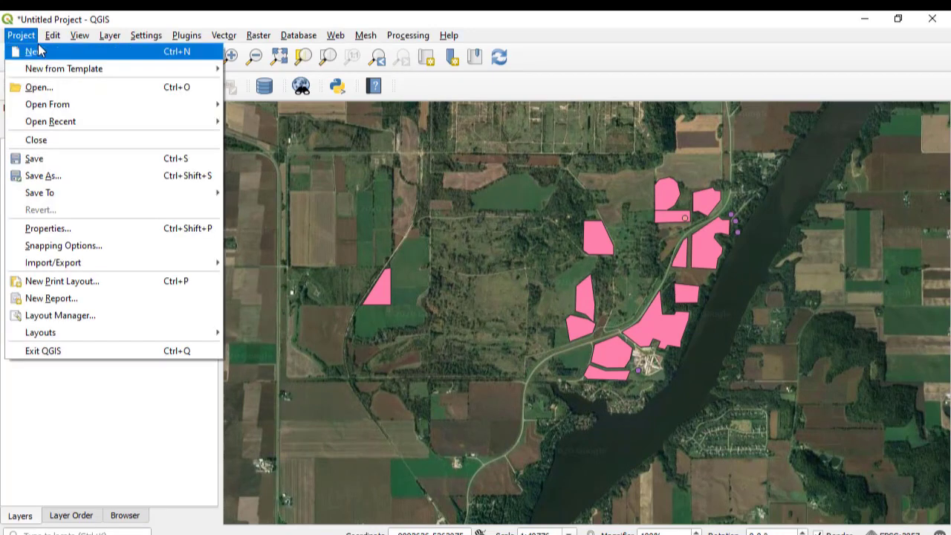
left_click(52, 161)
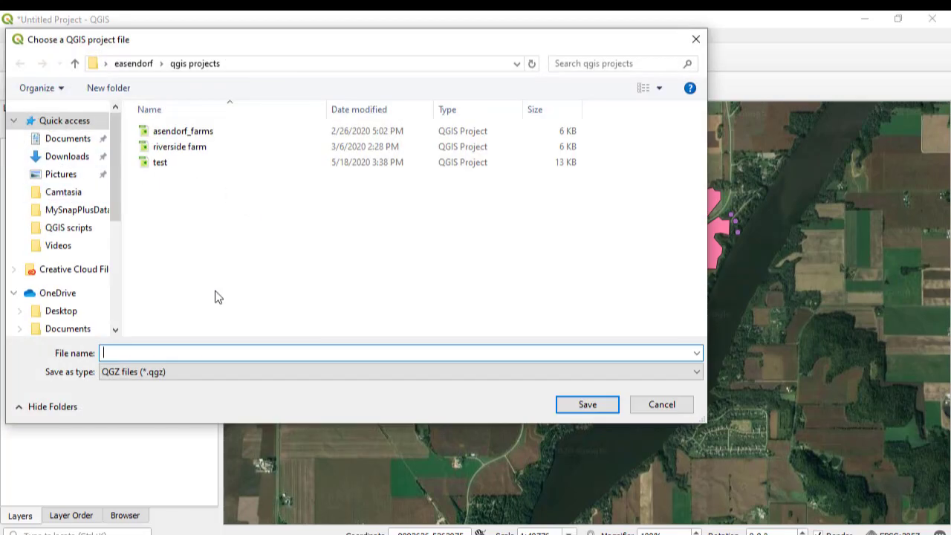
type("te")
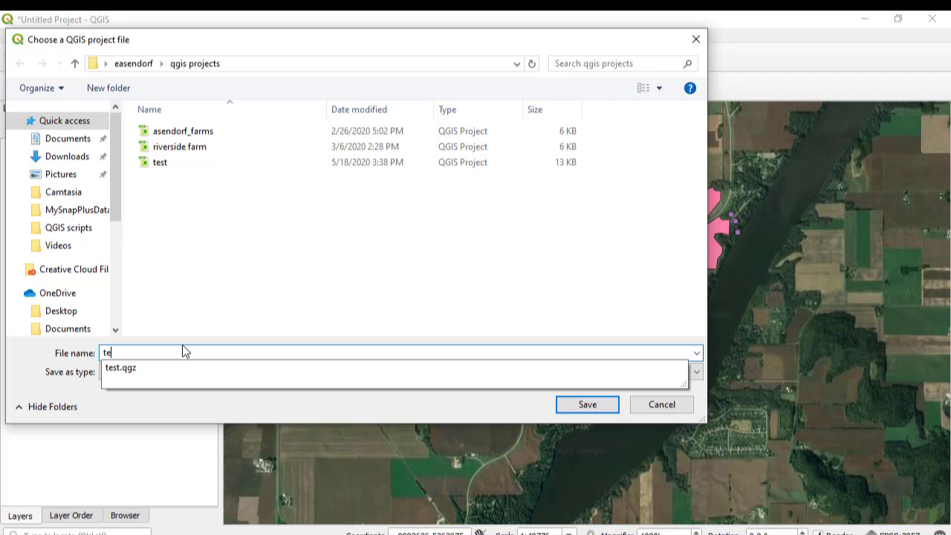
type("sting")
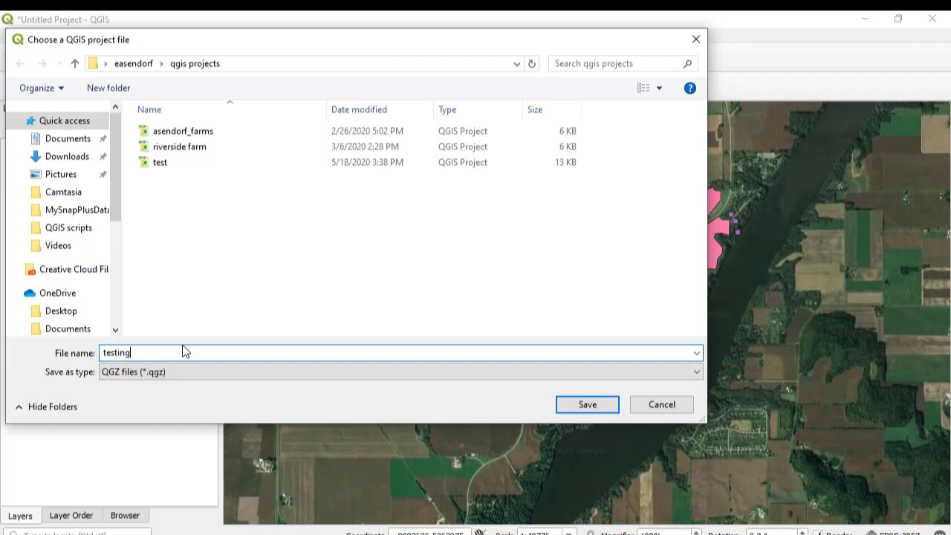